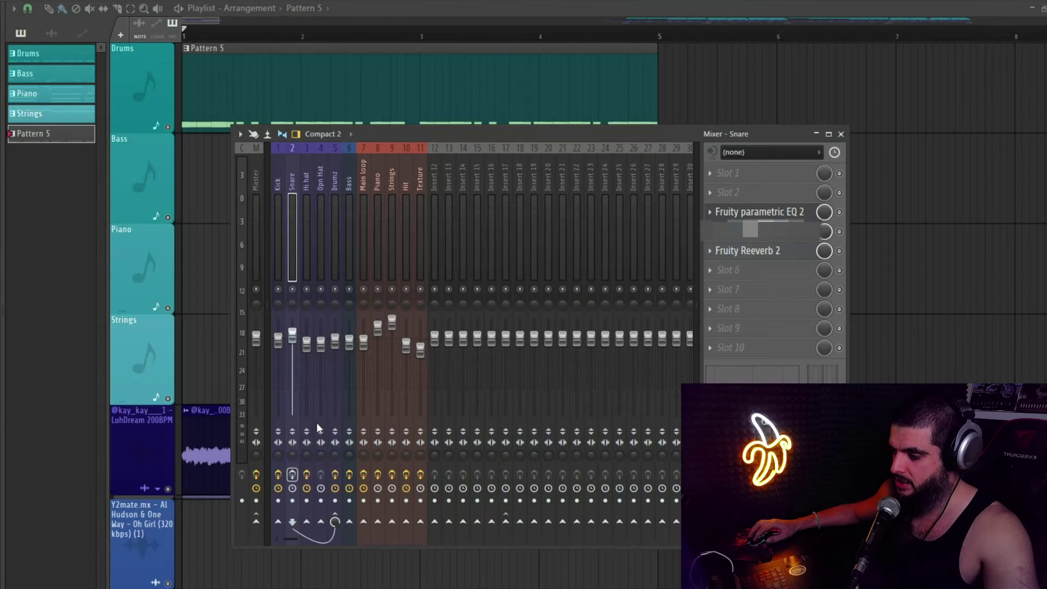
Inspect the Fruity Reeverb 2 and Fruity parametric EQ 2 settings on the Snare mixer track
{"action": "key", "text": "space"}
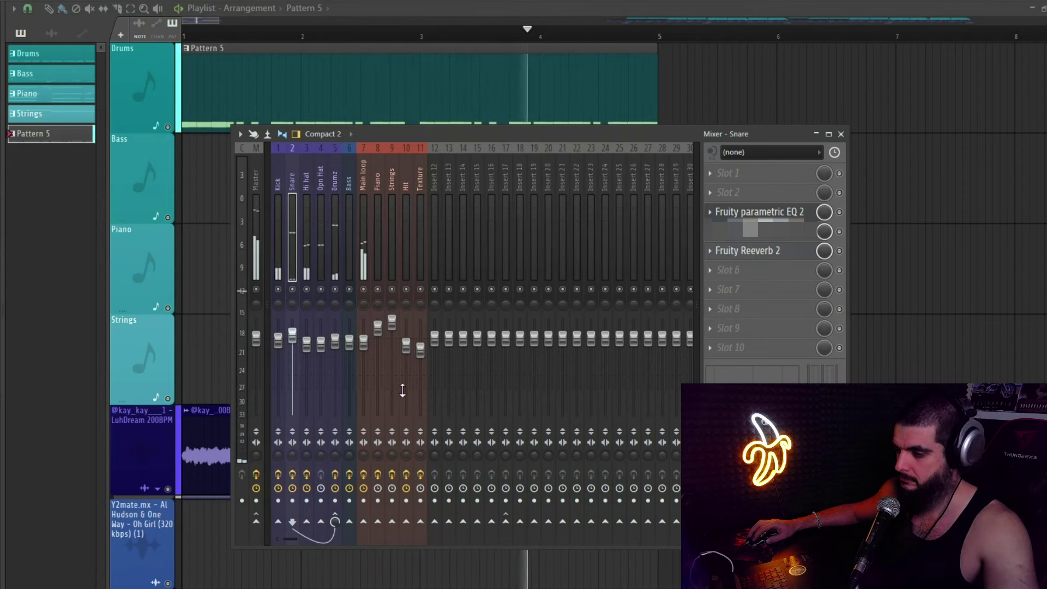
{"action": "left_click", "coordinate": [780, 255]}
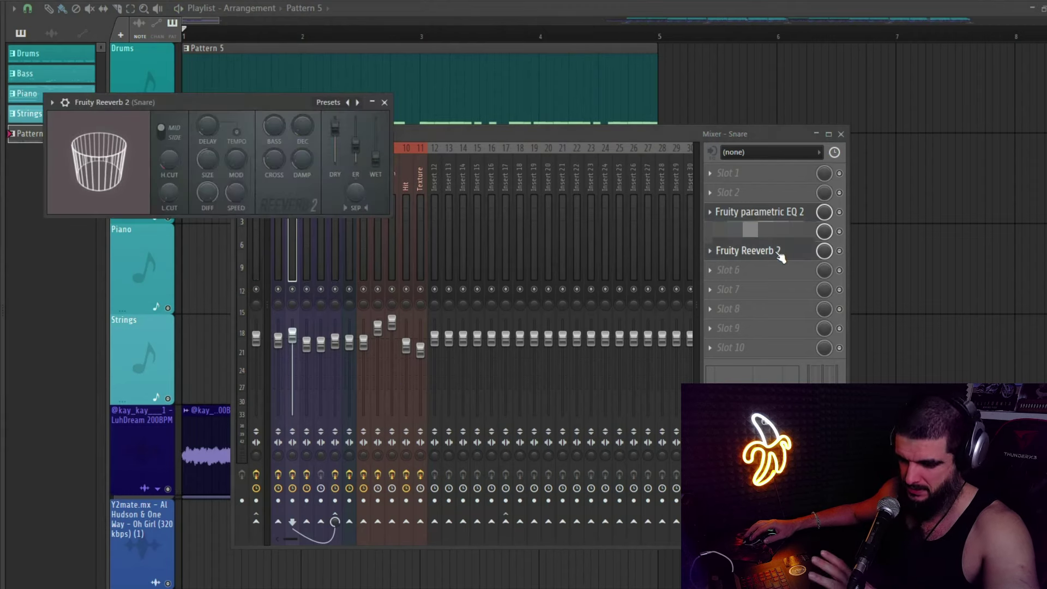
{"action": "left_click", "coordinate": [780, 255]}
{"action": "left_click", "coordinate": [758, 212]}
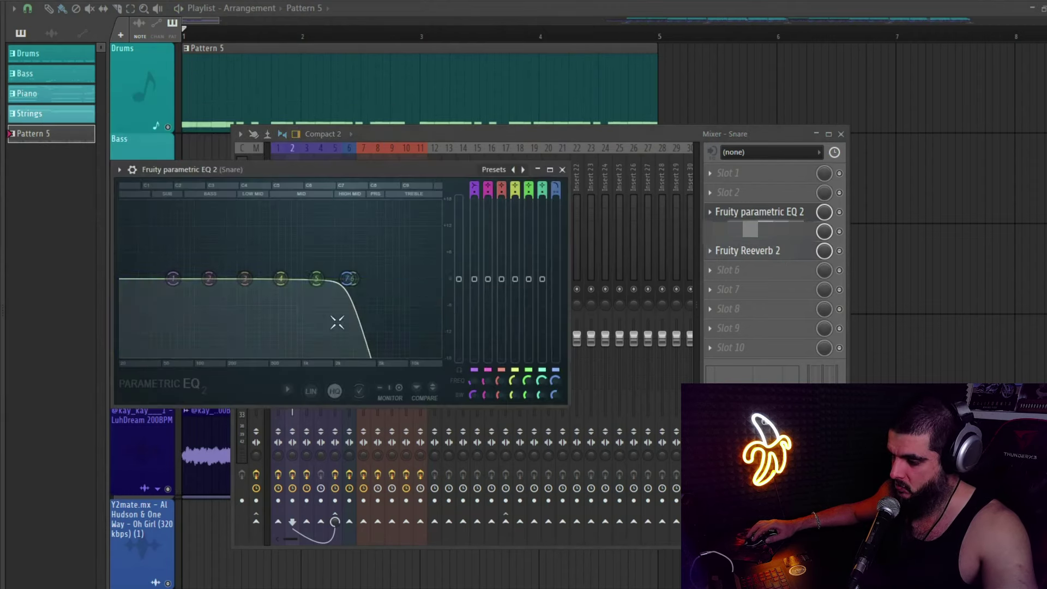
{"action": "key", "text": "Escape"}
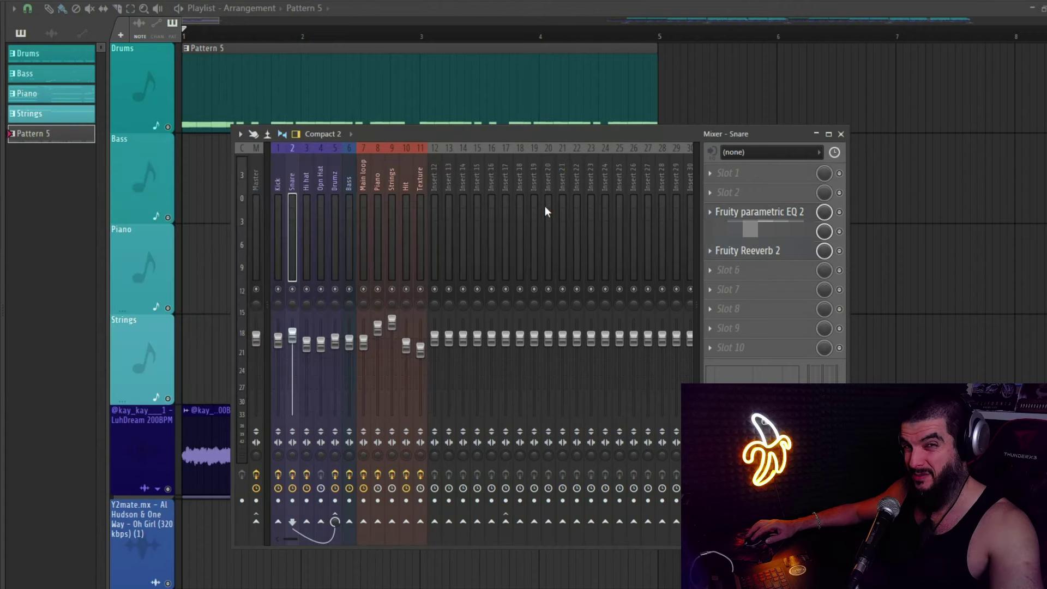
Select the Kick mixer track and inspect its Fruity Reeverb 2 settings
{"action": "key", "text": "Left"}
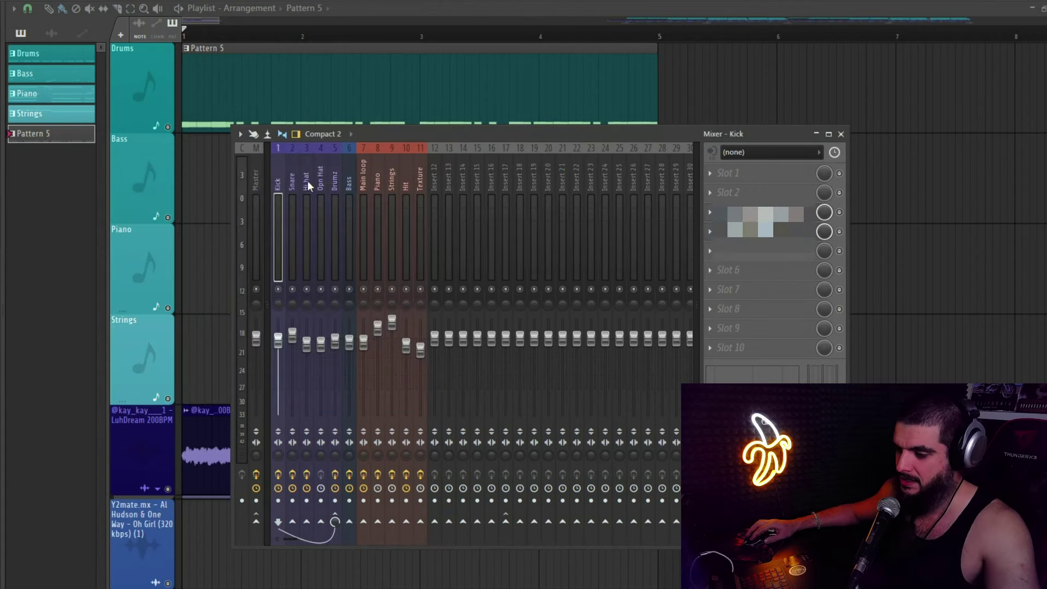
{"action": "left_click", "coordinate": [744, 233]}
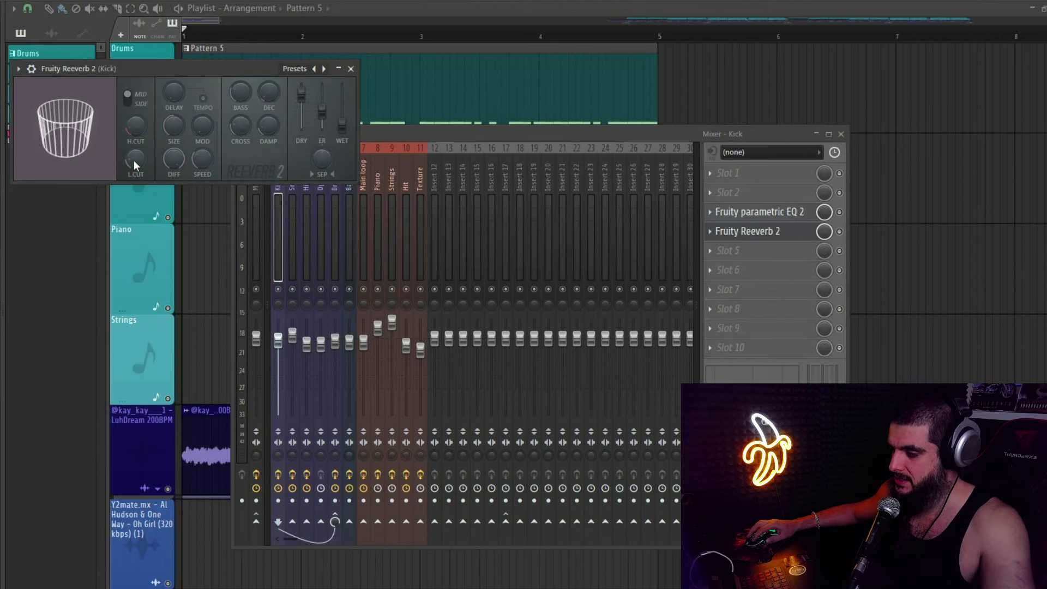
{"action": "key", "text": "Escape"}
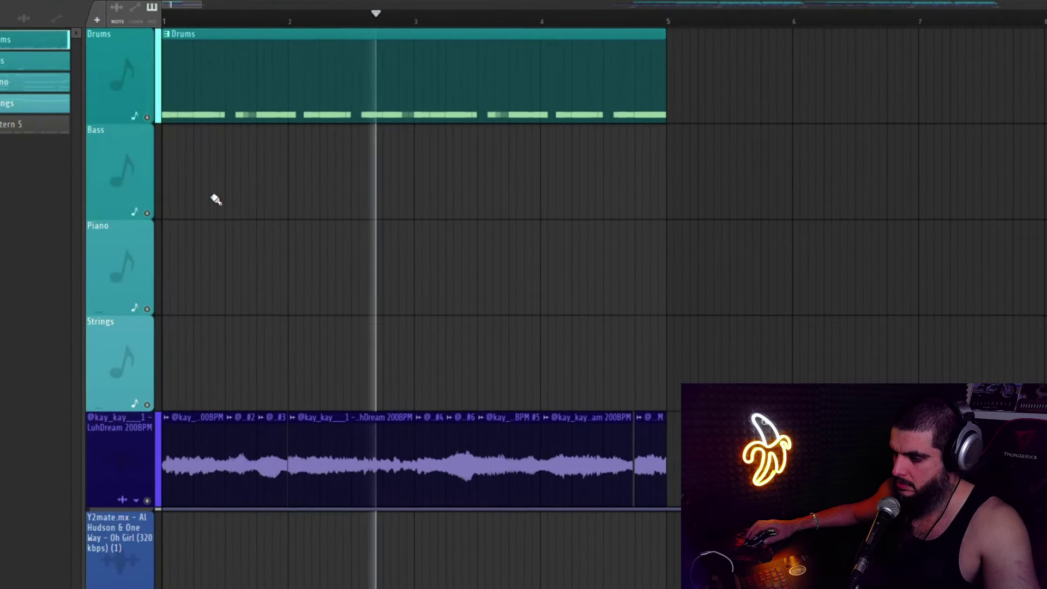
Stop the drum playback and open the MODO BASS 2 instrument to view its bass model
{"action": "key", "text": "space"}
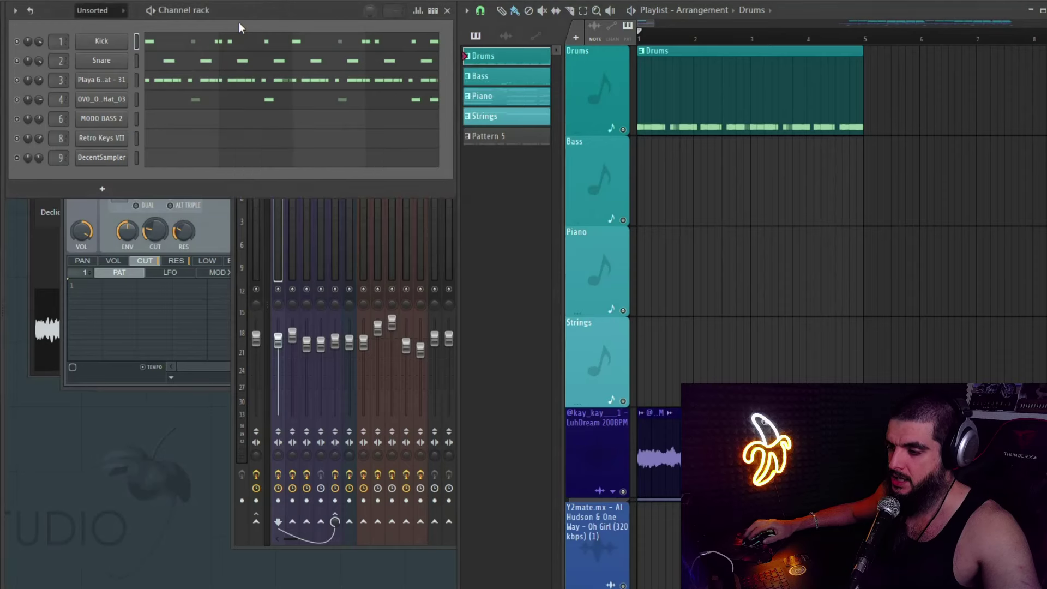
{"action": "left_click", "coordinate": [119, 118]}
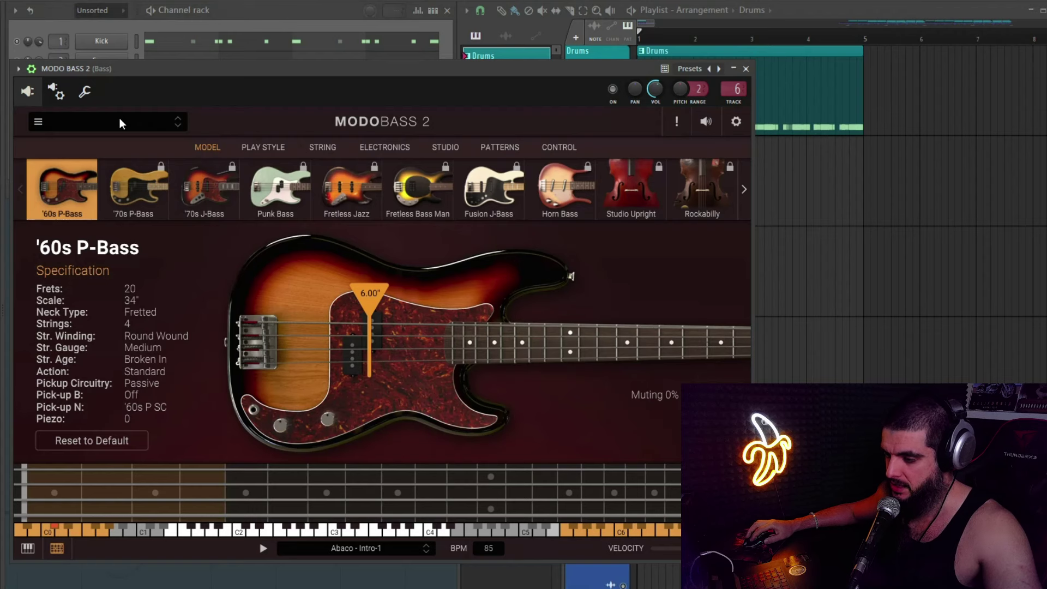
{"action": "left_click_drag", "start_coordinate": [216, 66], "coordinate": [248, 63]}
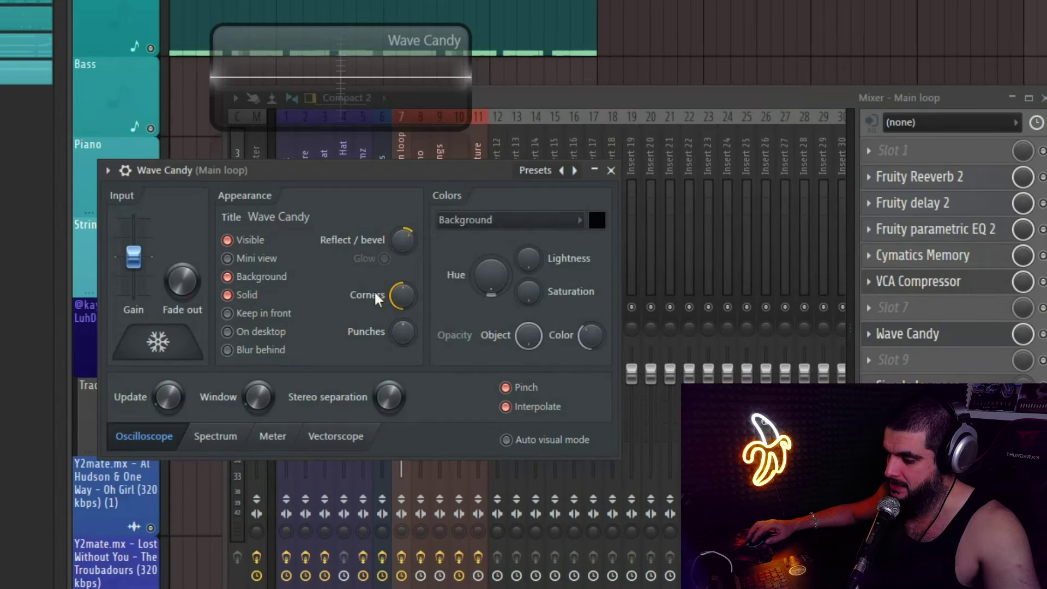
Switch Wave Candy on the Main loop track to Spectrum, set its maximum resolution to 8192 bands and enlarge the display
{"action": "left_click", "coordinate": [218, 437]}
{"action": "left_click", "coordinate": [275, 397]}
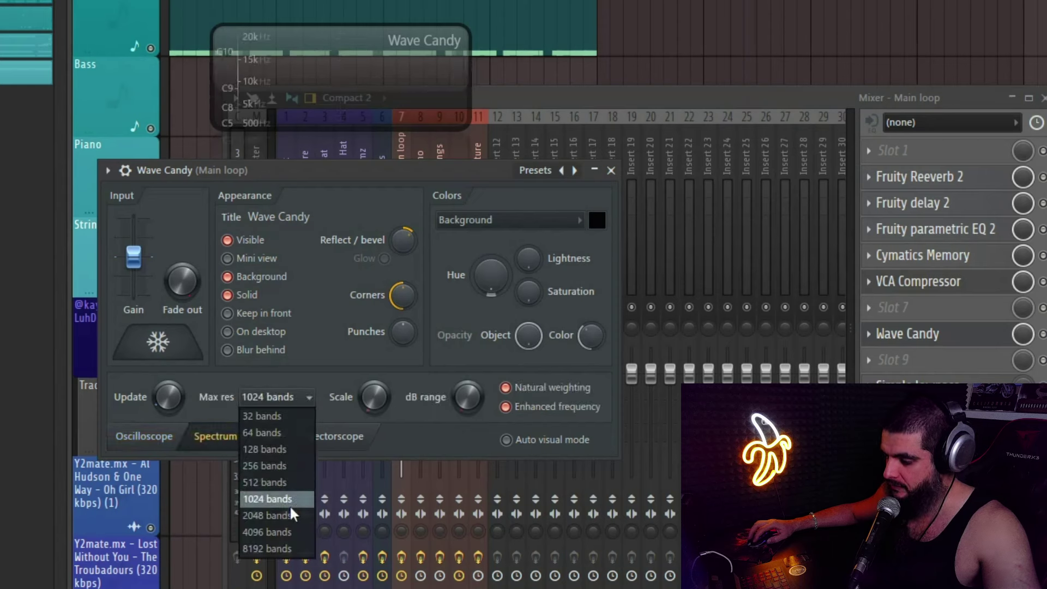
{"action": "left_click", "coordinate": [293, 548]}
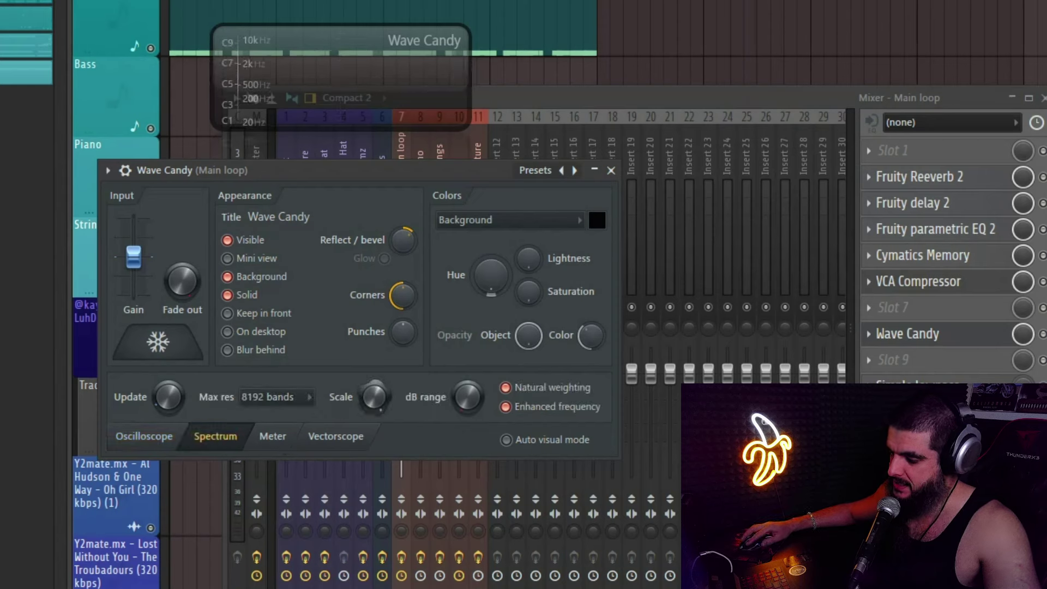
{"action": "left_click_drag", "start_coordinate": [464, 125], "coordinate": [1046, 588]}
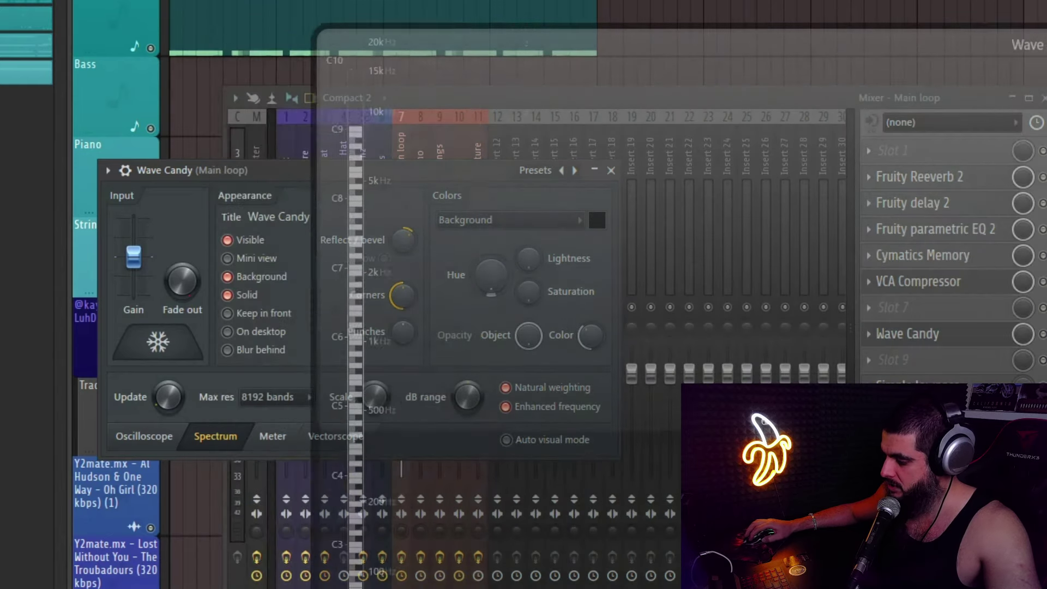
{"action": "left_click_drag", "start_coordinate": [423, 170], "coordinate": [277, 204]}
{"action": "key", "text": "Escape"}
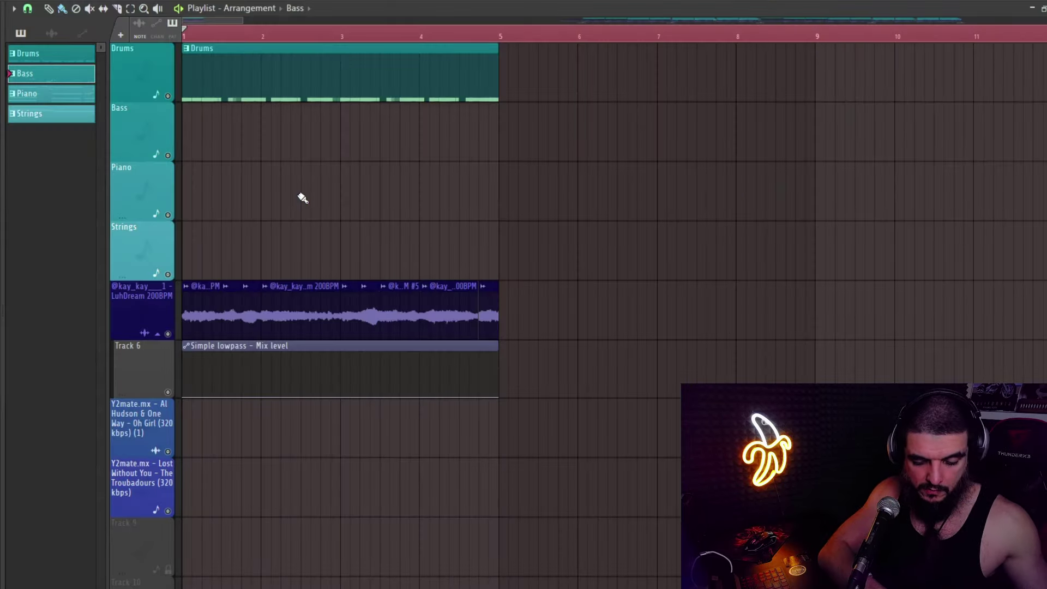
Open the Bass clip in the piano roll and play it back, following the MODO BASS 2 notes across the four bars
{"action": "key", "text": "space"}
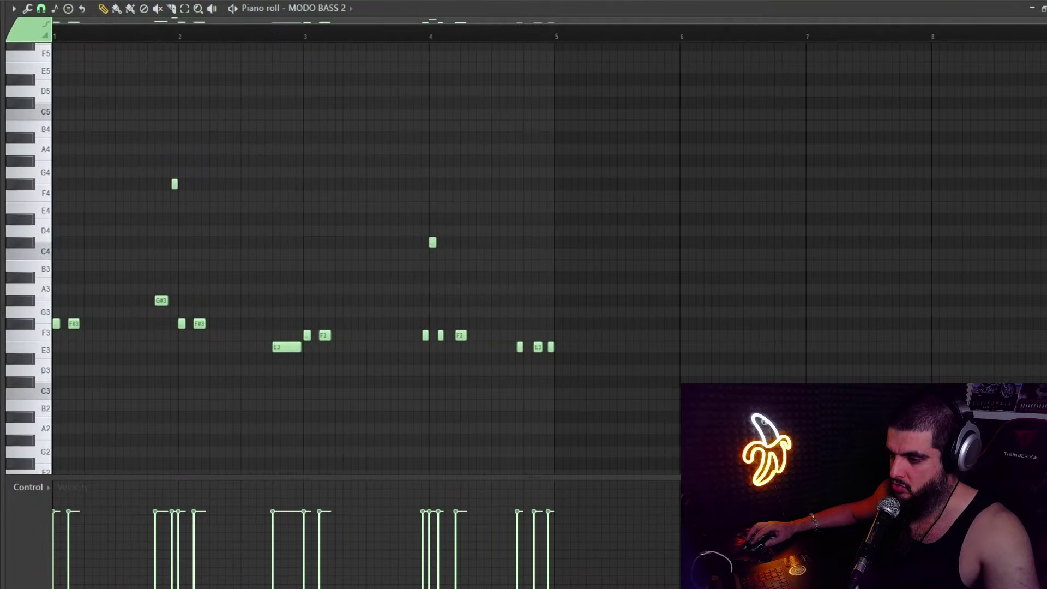
{"action": "key", "text": "F5"}
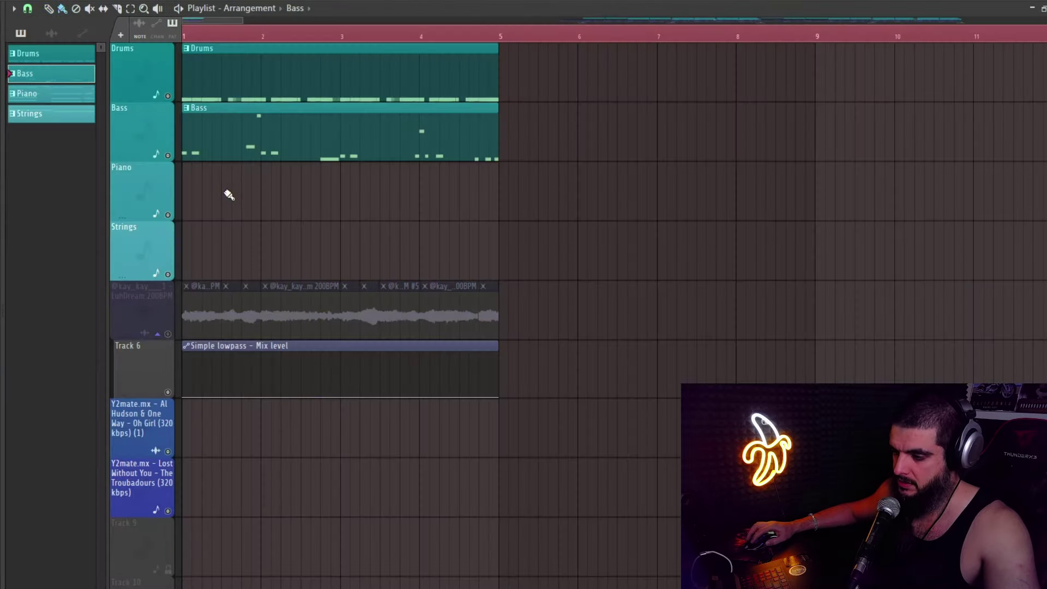
{"action": "double_click", "coordinate": [207, 147]}
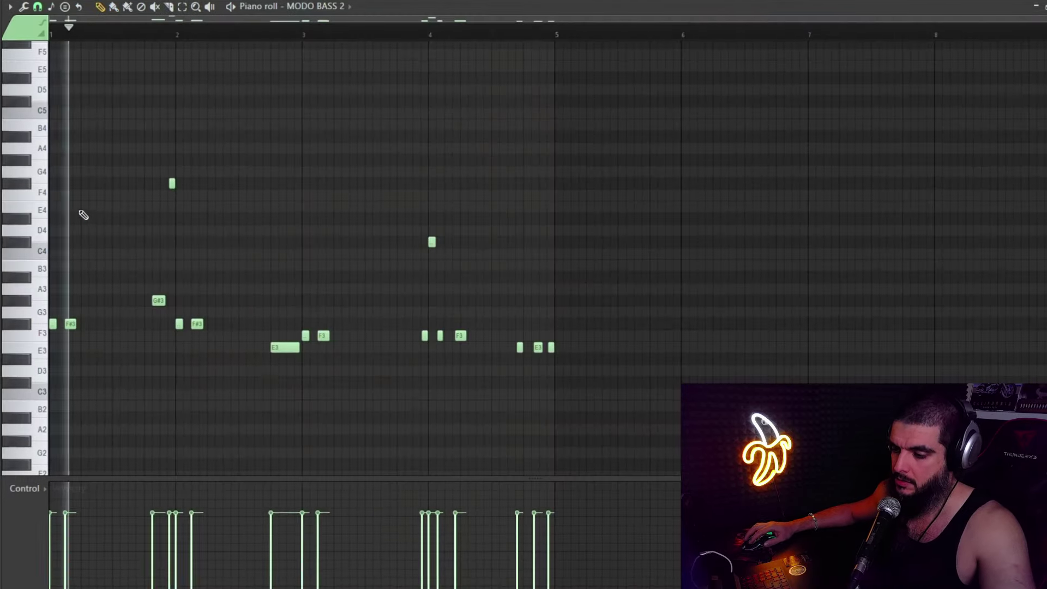
{"action": "scroll", "coordinate": [71, 228], "scroll_direction": "down", "scroll_amount": 2}
{"action": "scroll", "coordinate": [73, 231], "scroll_direction": "up", "scroll_amount": 3}
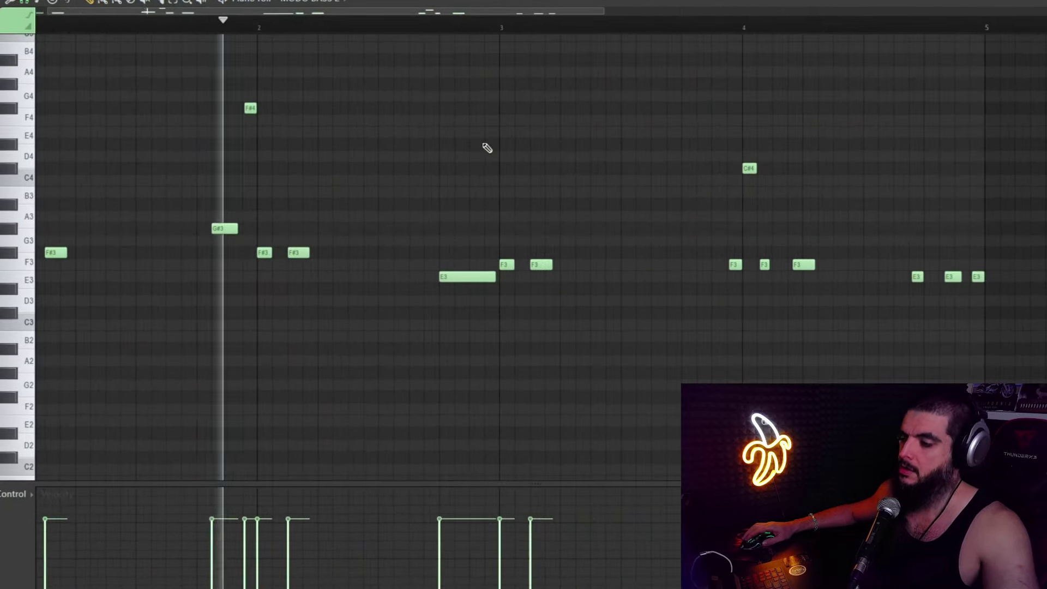
{"action": "scroll", "coordinate": [479, 149], "scroll_direction": "down", "scroll_amount": 2}
{"action": "scroll", "coordinate": [459, 167], "scroll_direction": "down", "scroll_amount": 1}
{"action": "scroll", "coordinate": [464, 170], "scroll_direction": "up", "scroll_amount": 2}
{"action": "scroll", "coordinate": [401, 192], "scroll_direction": "down", "scroll_amount": 1}
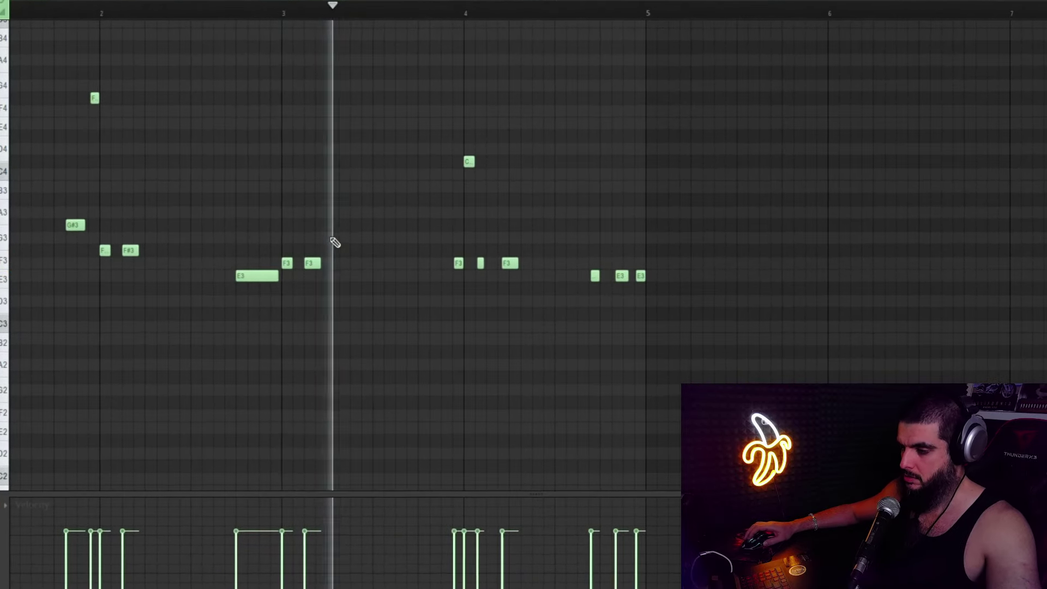
{"action": "left_click_drag", "start_coordinate": [221, 3], "coordinate": [164, 1]}
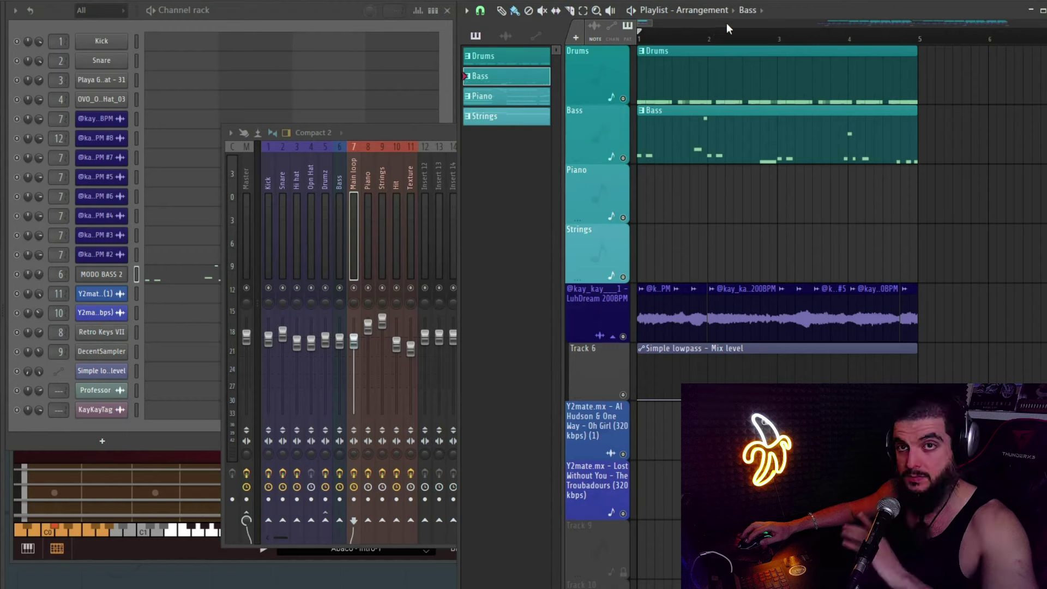
Open the Retro Keys VII channel and view its instrument page
{"action": "left_click", "coordinate": [126, 30]}
{"action": "left_click", "coordinate": [101, 332]}
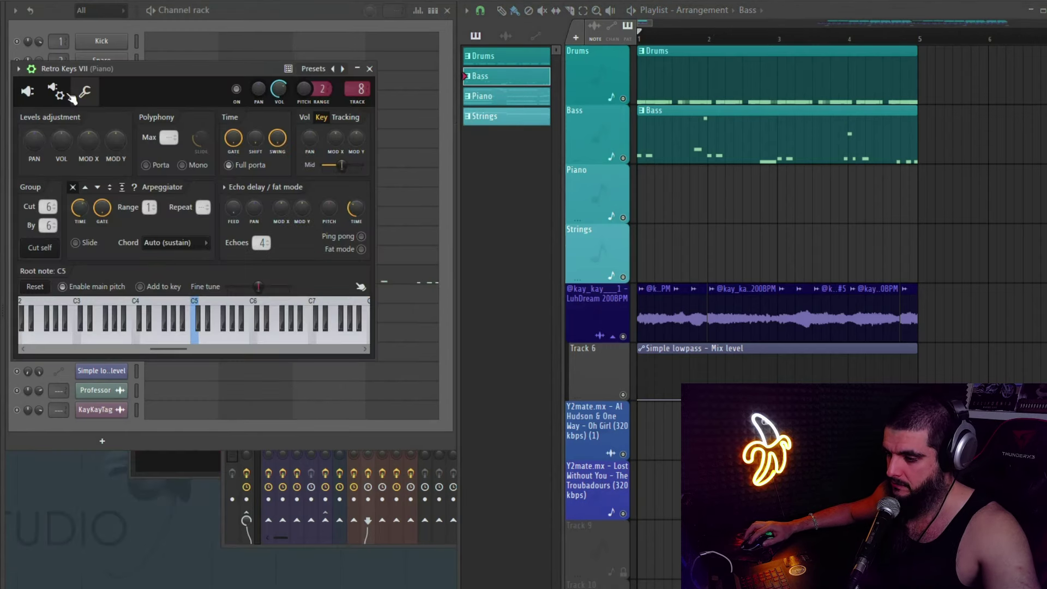
{"action": "left_click", "coordinate": [35, 89]}
{"action": "key", "text": "F9"}
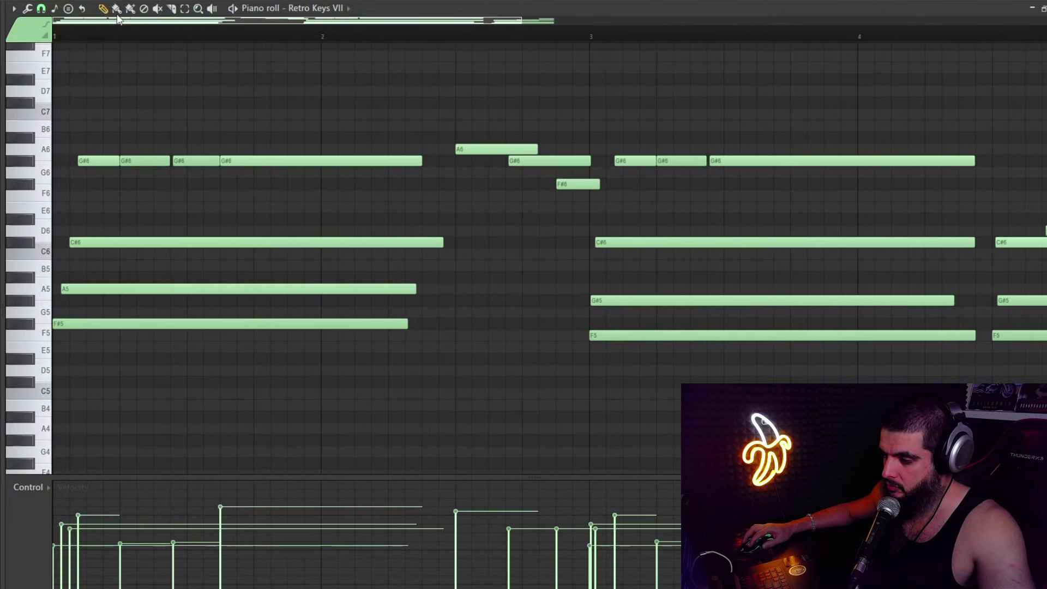
Shift the long C#6 note at bar 3 of the Retro Keys VII part down an octave and back up
{"action": "left_click_drag", "start_coordinate": [212, 398], "coordinate": [119, 234]}
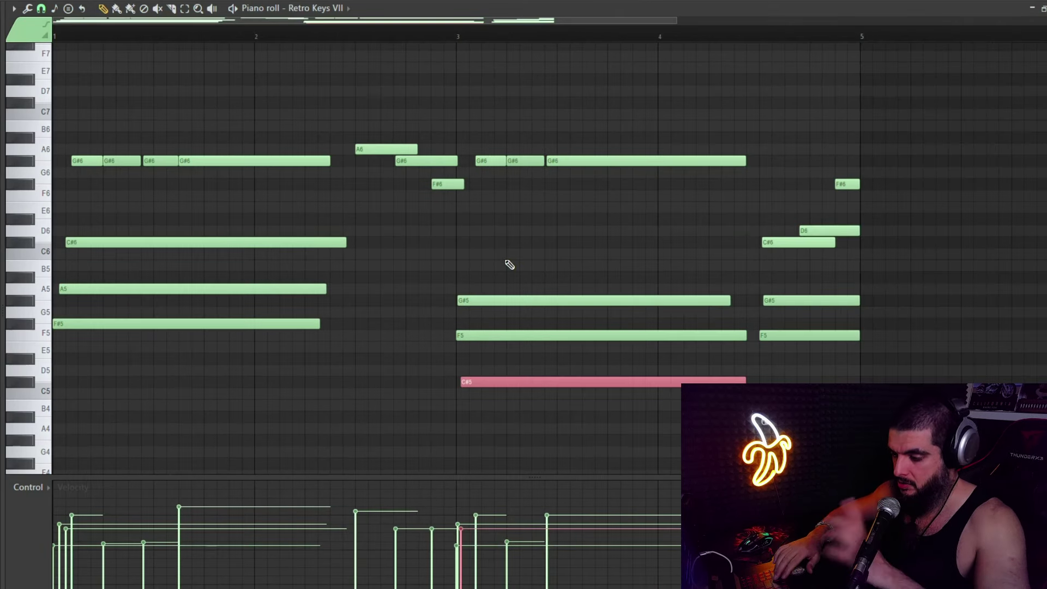
{"action": "key", "text": "ctrl+Up"}
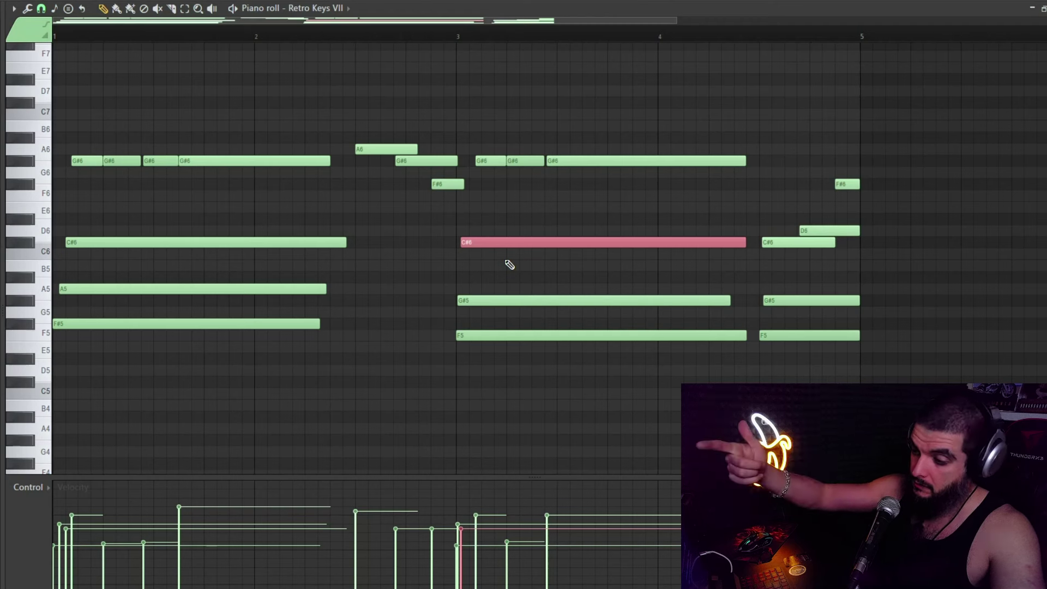
{"action": "left_click_drag", "start_coordinate": [60, 100], "coordinate": [198, 107]}
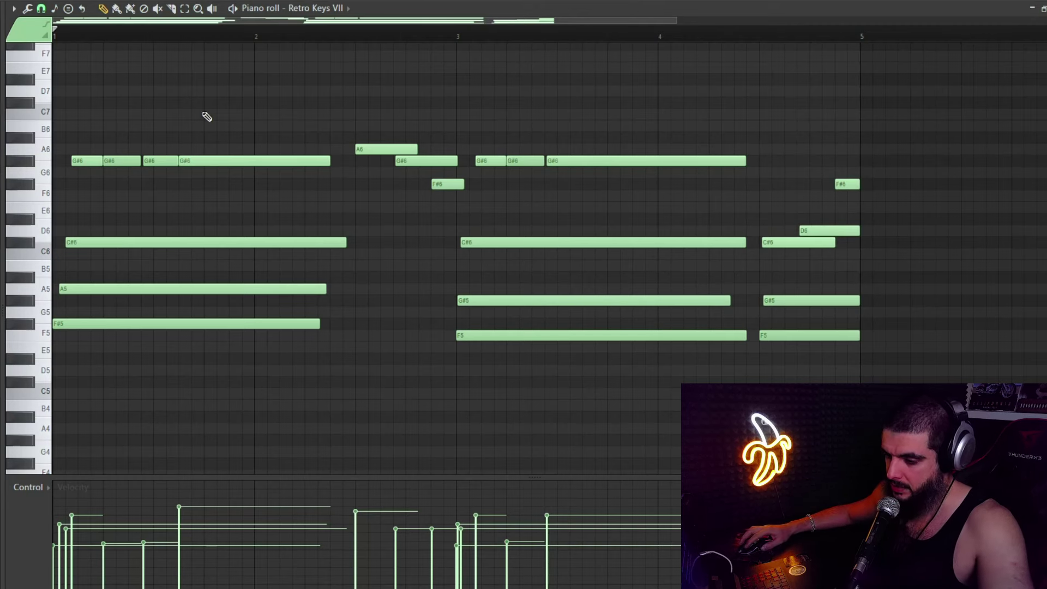
Play back the Retro Keys VII piano part in the piano roll
{"action": "key", "text": "space"}
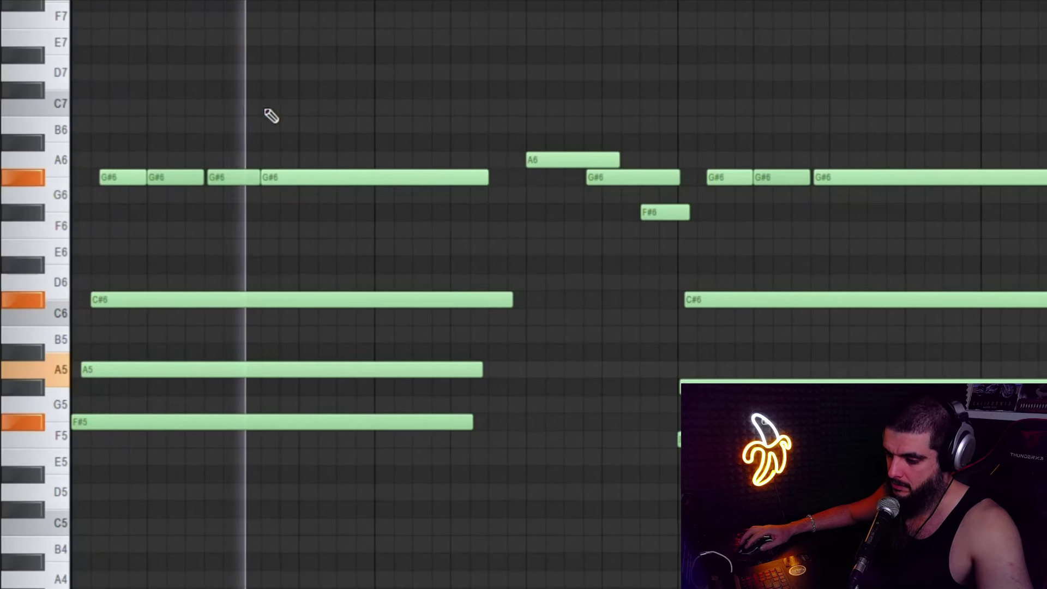
{"action": "left_click_drag", "start_coordinate": [105, 239], "coordinate": [131, 262]}
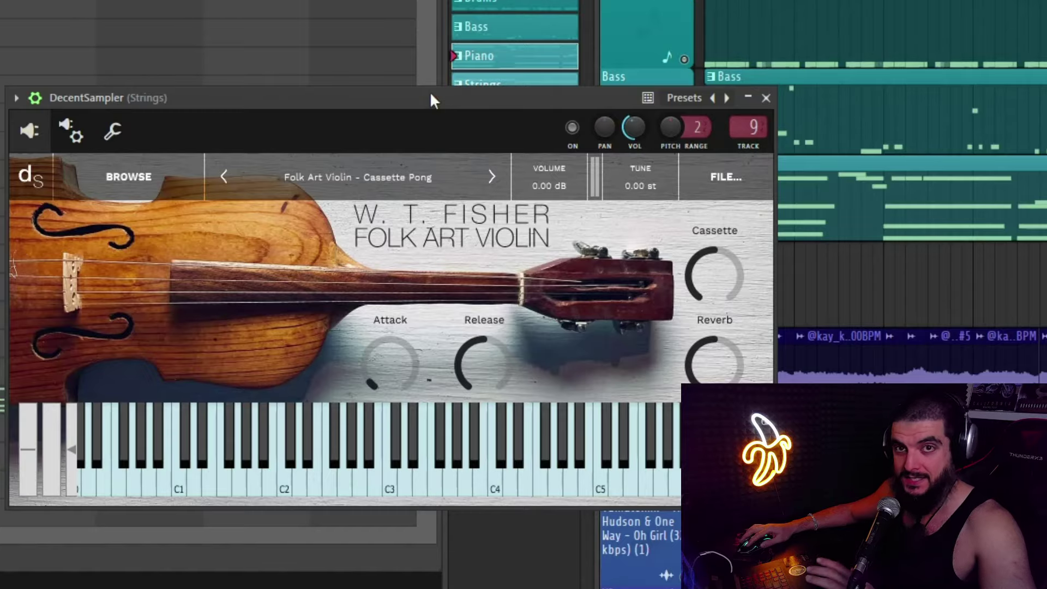
{"action": "left_click_drag", "start_coordinate": [430, 91], "coordinate": [460, 109]}
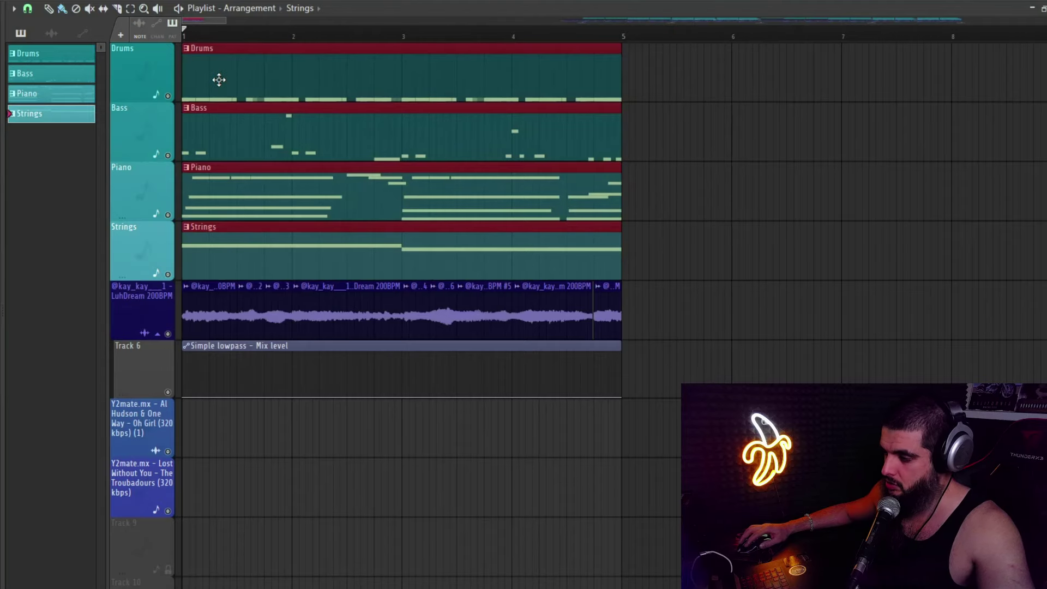
Move the selected Drums, Bass, Piano and Strings clips together to around bar 5, past the end of the sample loop
{"action": "left_click_drag", "start_coordinate": [217, 76], "coordinate": [730, 101]}
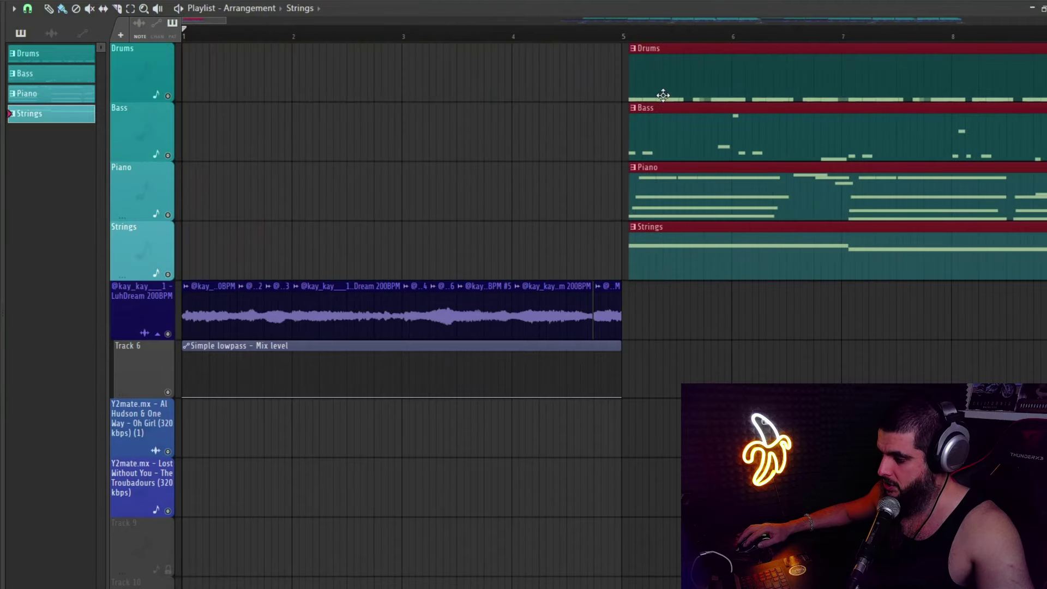